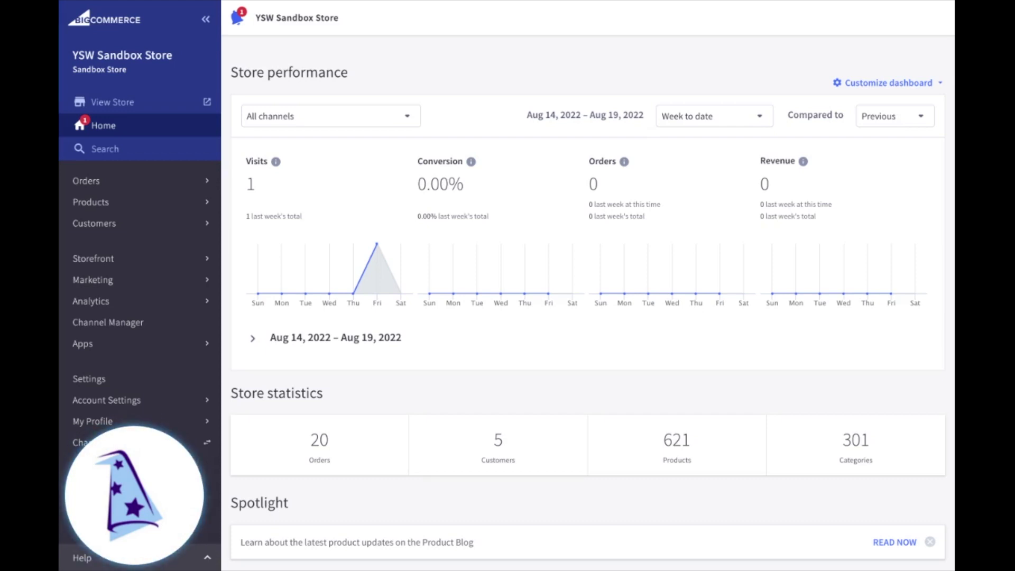
# Go from the admin dashboard into the Storefront section
pyautogui.click(133, 261)
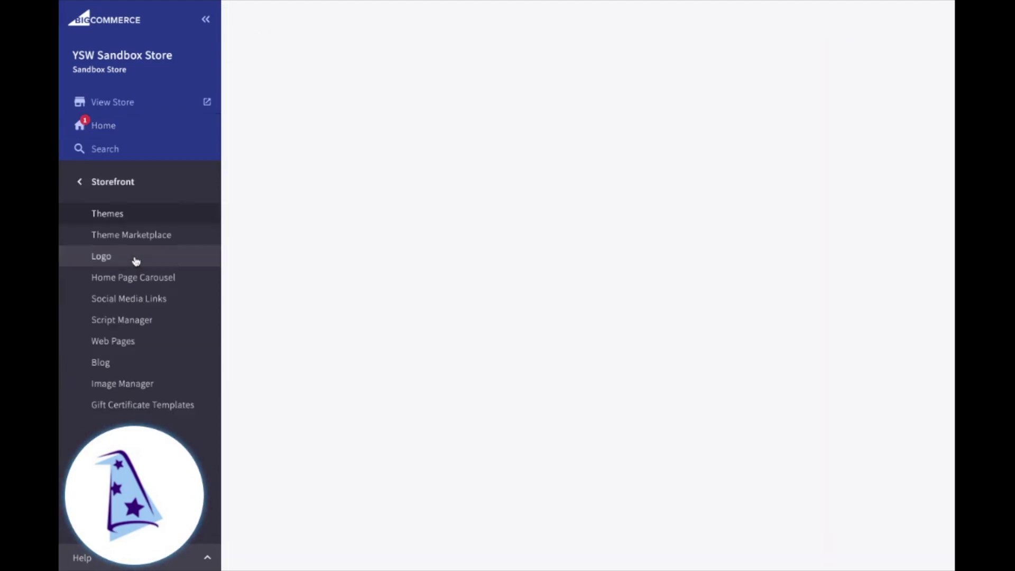
# In Web Pages, hide Custom Page and restore its visibility, then start a new page
pyautogui.click(118, 348)
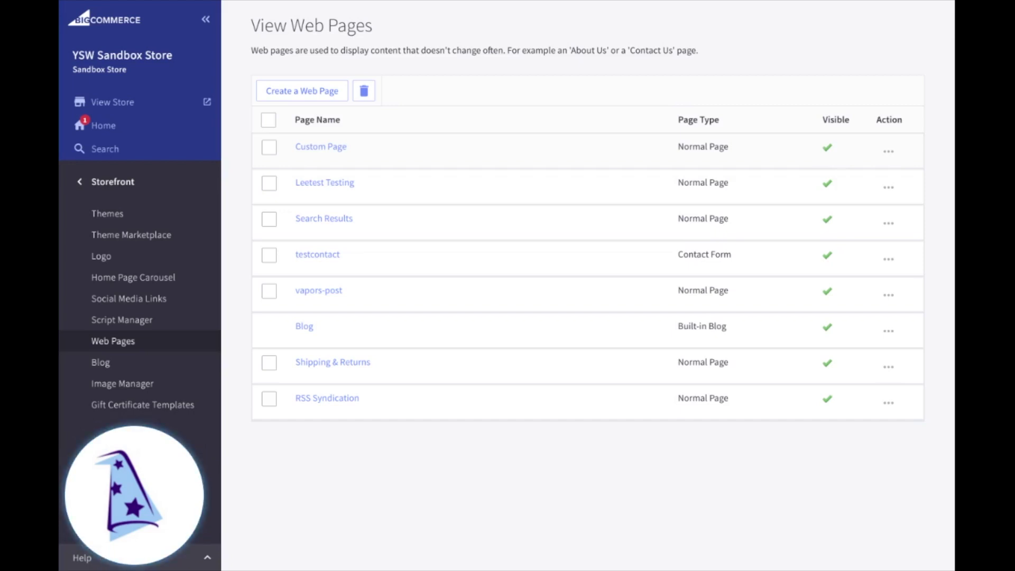
pyautogui.click(828, 149)
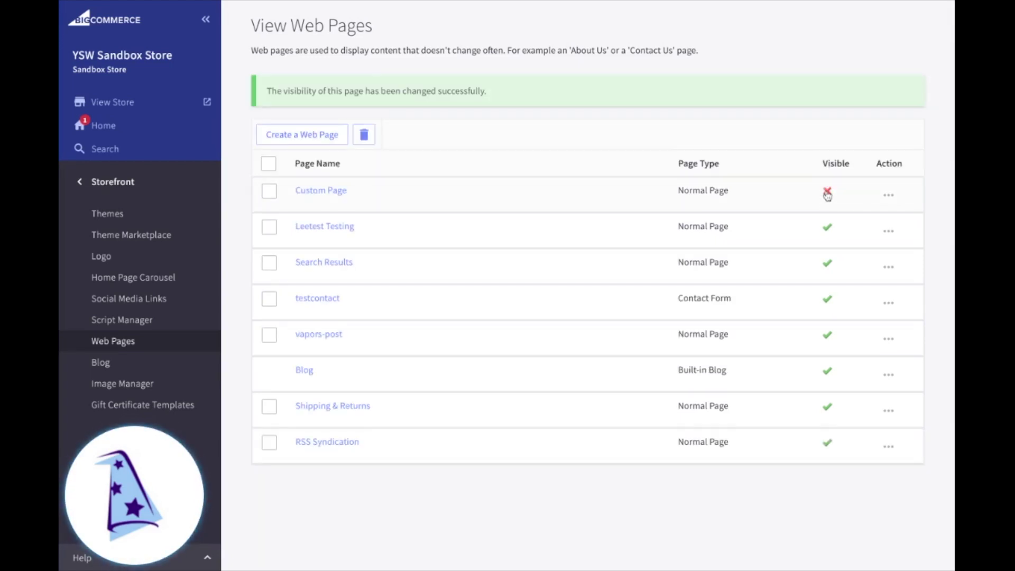
pyautogui.click(827, 192)
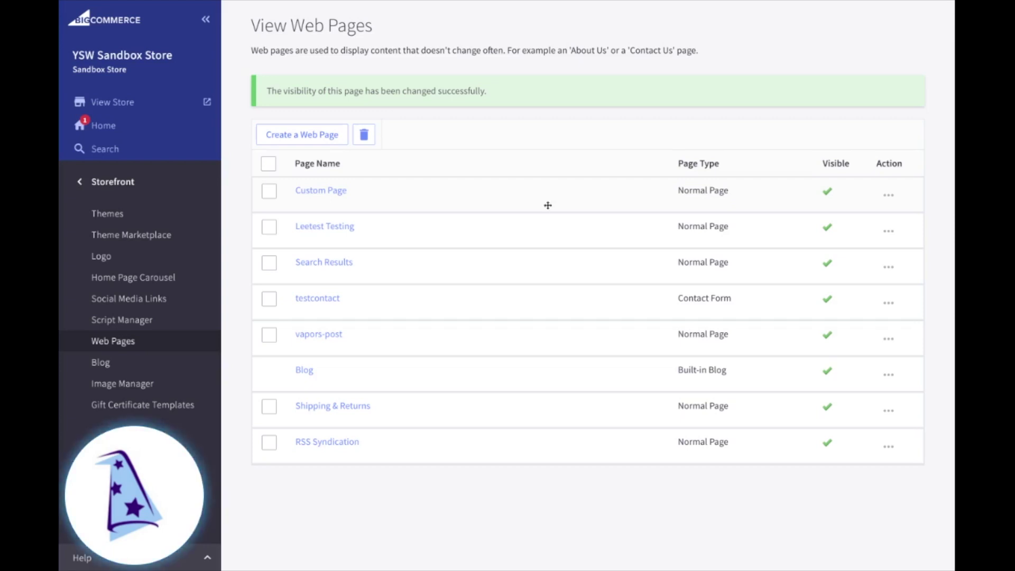
pyautogui.click(276, 139)
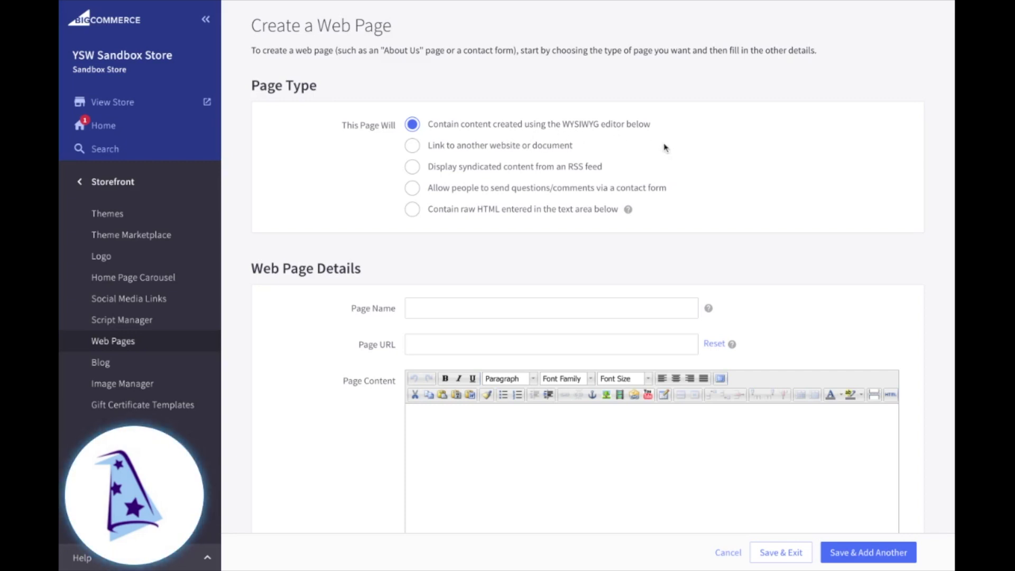
# Review the blank Create a Web Page form, then set the type to link to another website
pyautogui.scroll(-1, 665, 148)
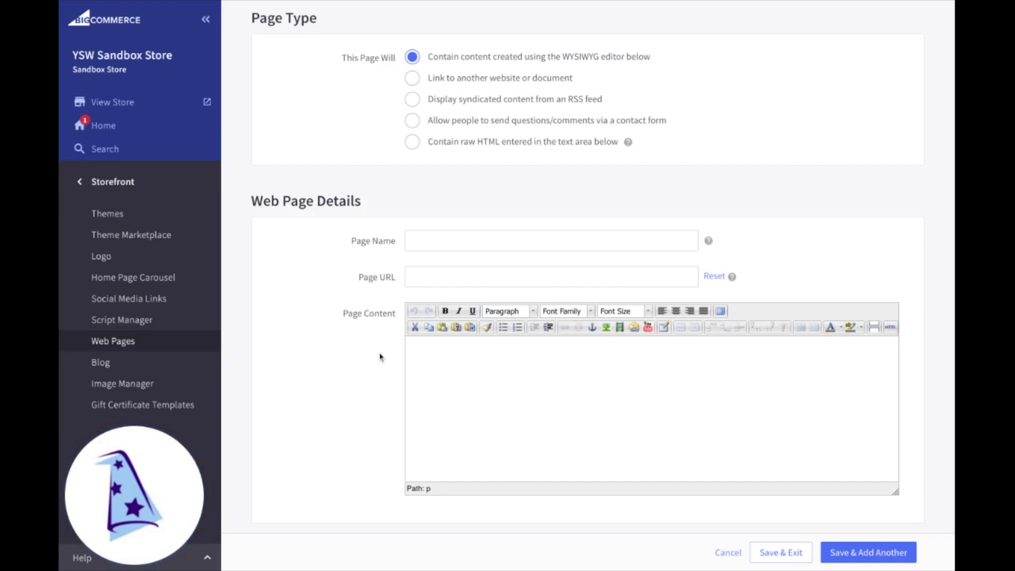
pyautogui.scroll(-4, 380, 358)
pyautogui.scroll(-3, 380, 358)
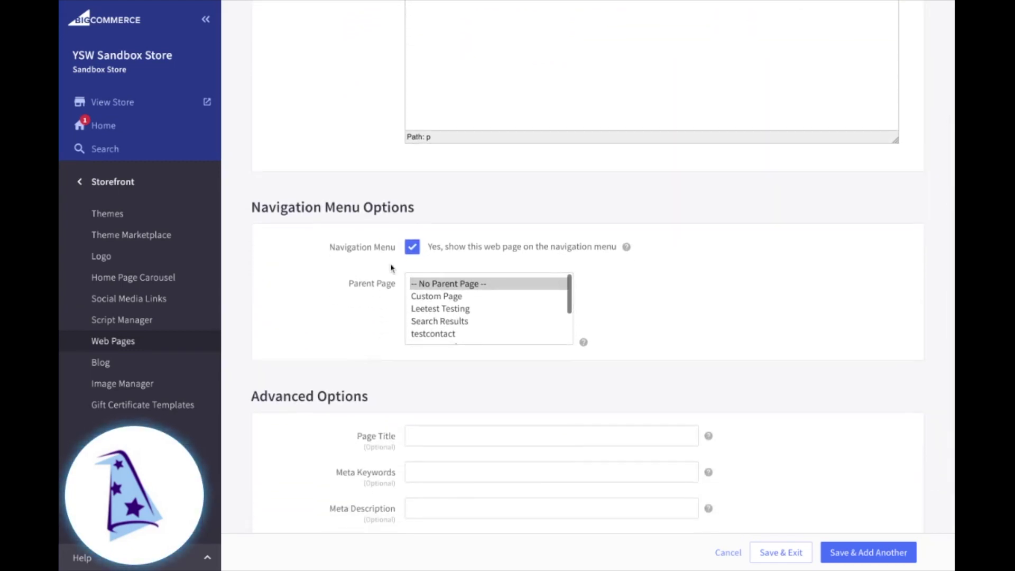
pyautogui.scroll(-1, 388, 285)
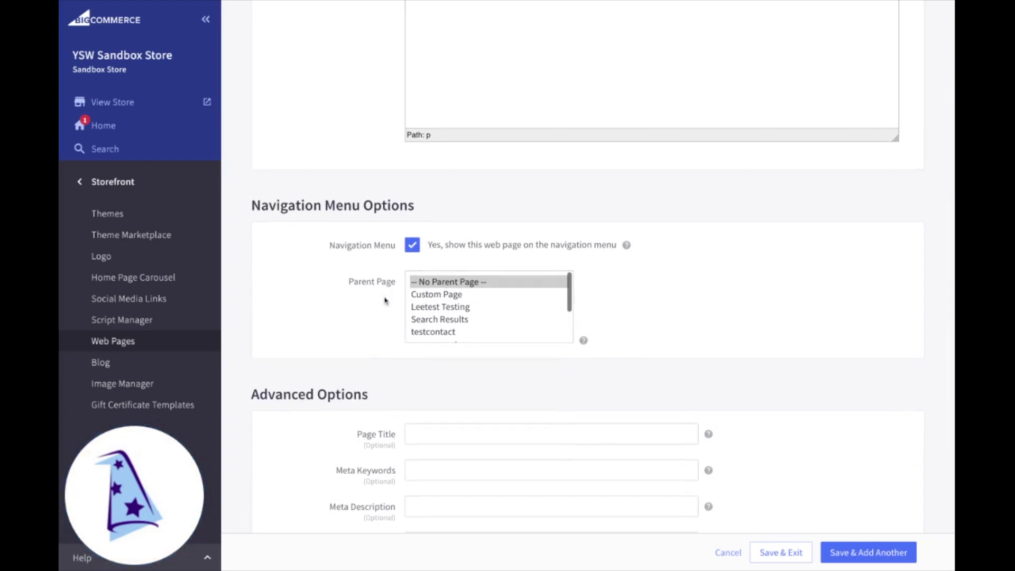
pyautogui.scroll(-3, 385, 301)
pyautogui.scroll(-2, 385, 301)
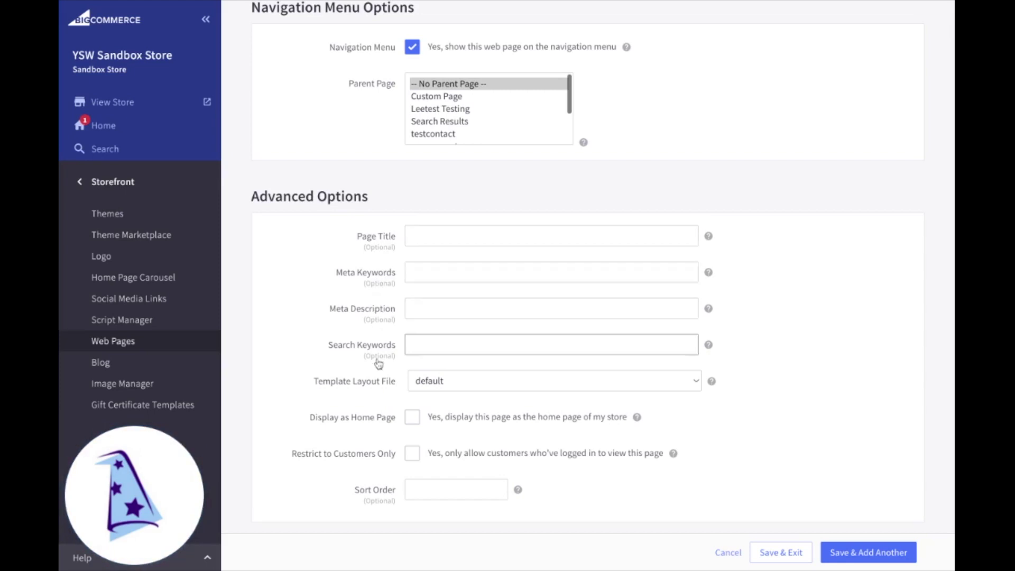
pyautogui.scroll(10, 378, 364)
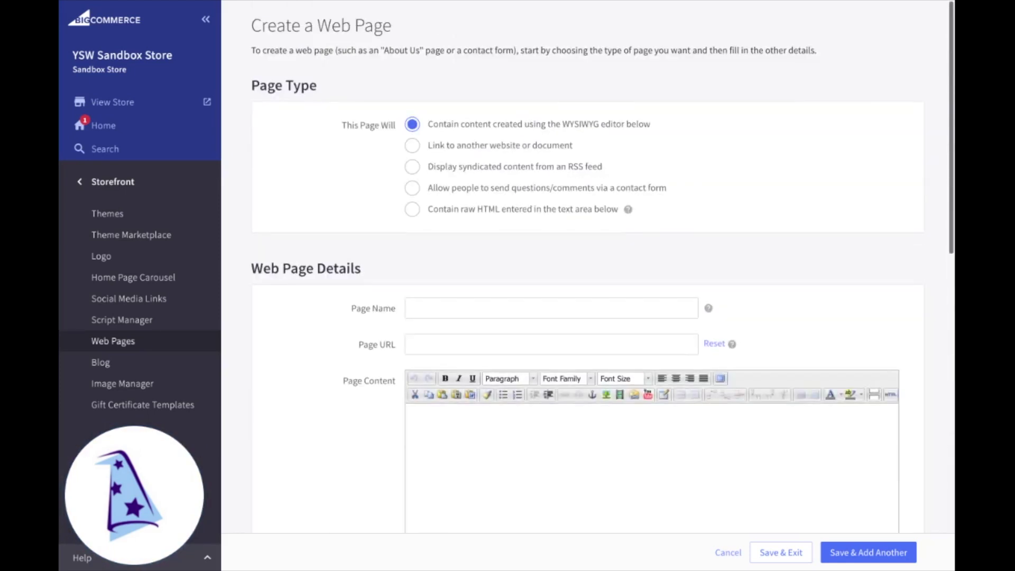
pyautogui.click(412, 146)
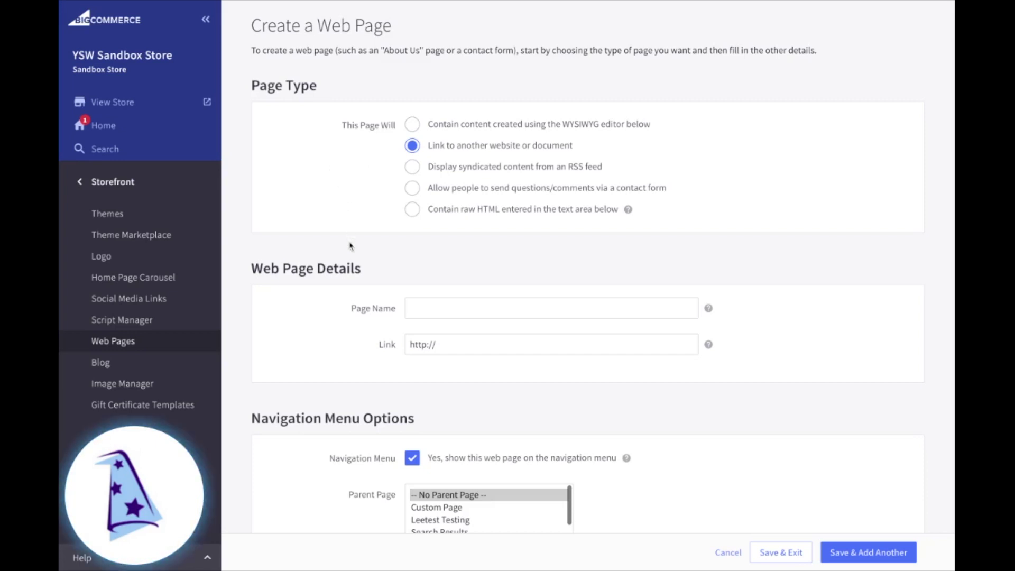
# Try the Link field, then switch the page type to an RSS feed
pyautogui.click(462, 346)
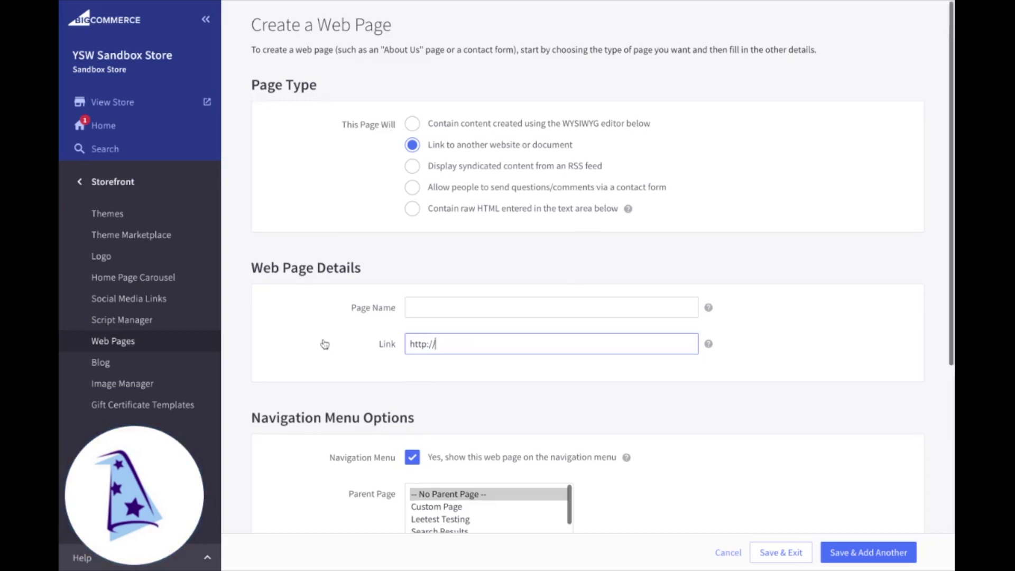
pyautogui.scroll(-5, 324, 345)
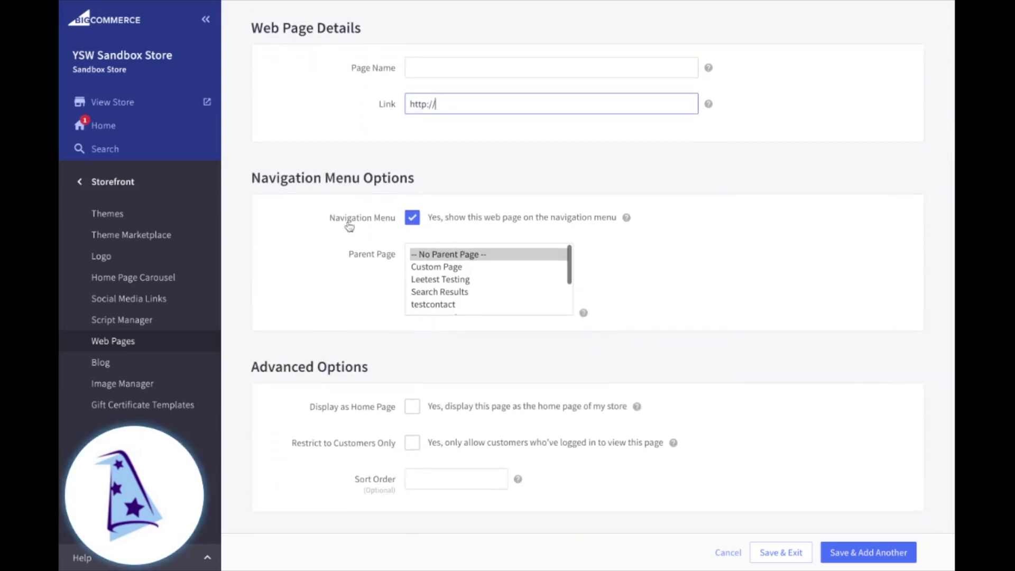
pyautogui.scroll(-2, 334, 363)
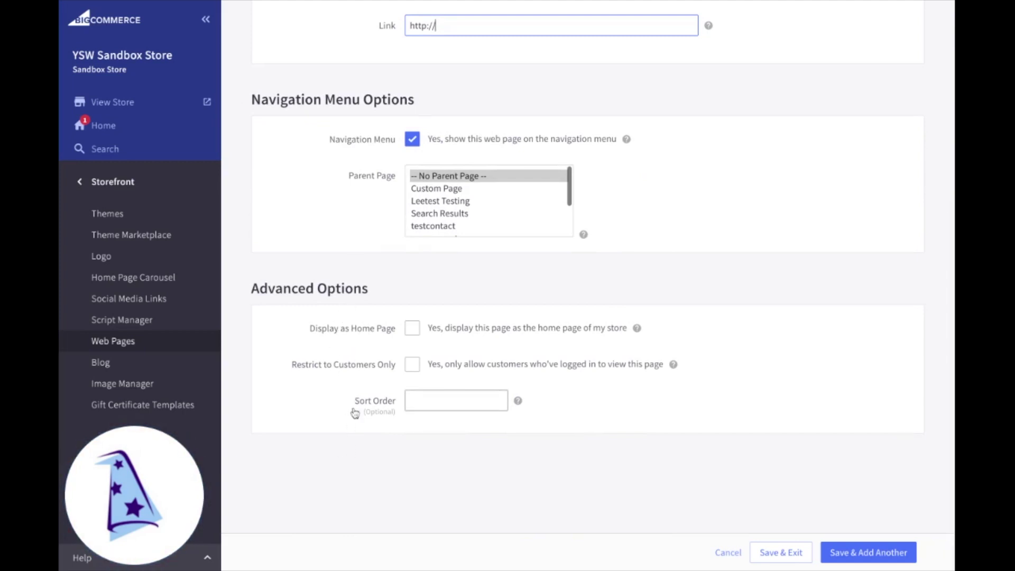
pyautogui.scroll(7, 340, 272)
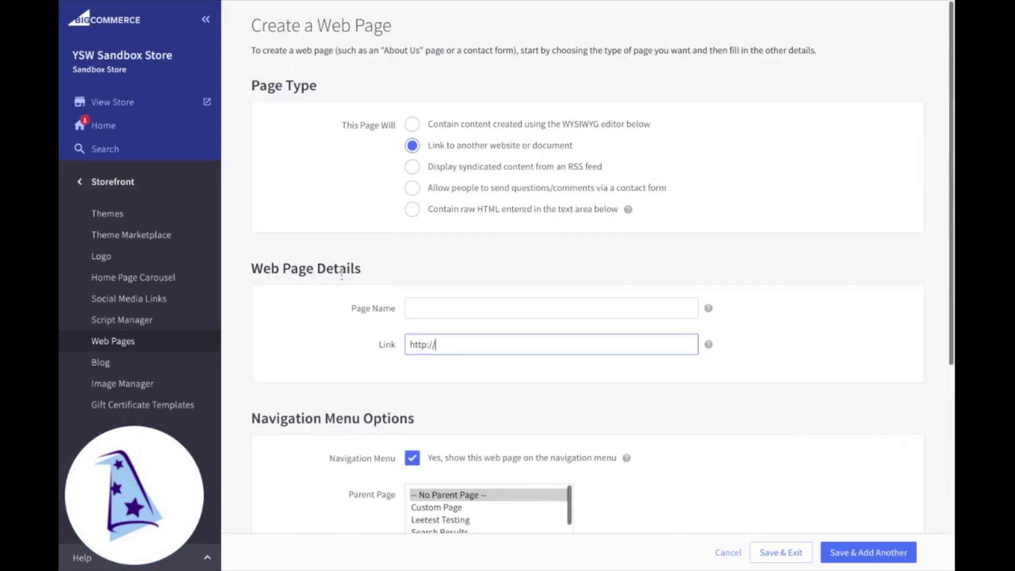
pyautogui.click(413, 168)
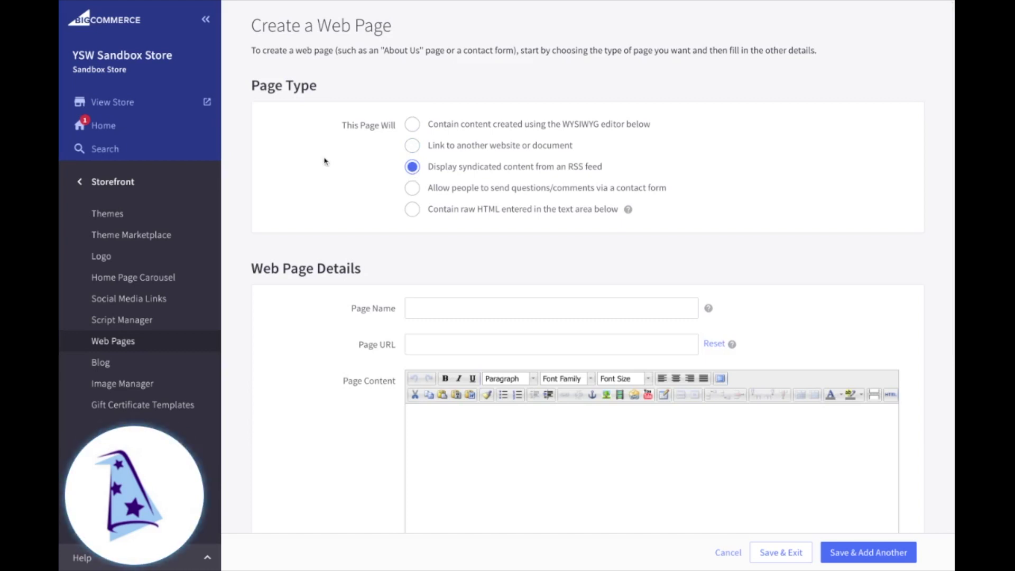
# Try the RSS Feed field, then switch the page type to a contact form
pyautogui.scroll(-1, 602, 285)
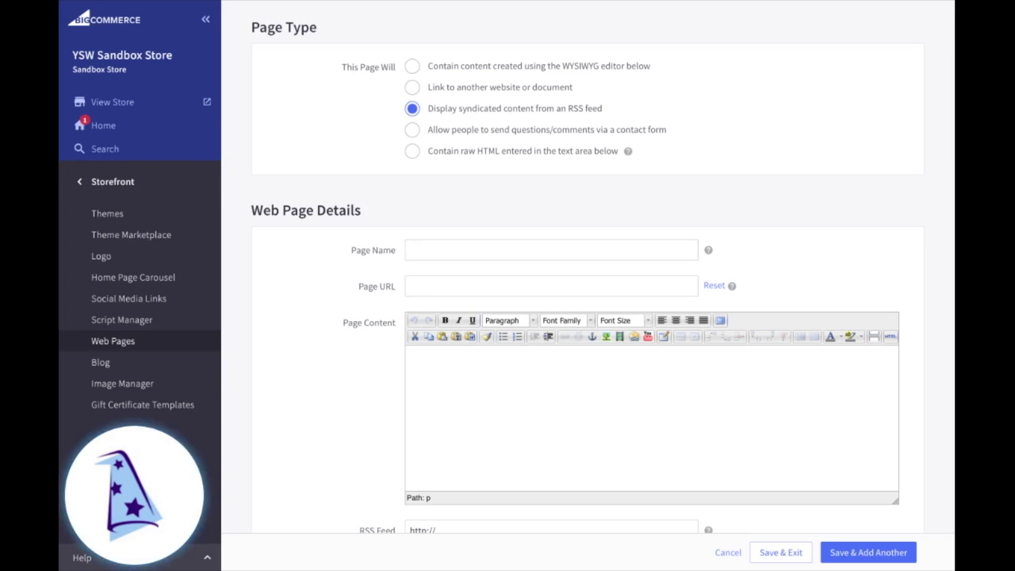
pyautogui.scroll(-1, 500, 329)
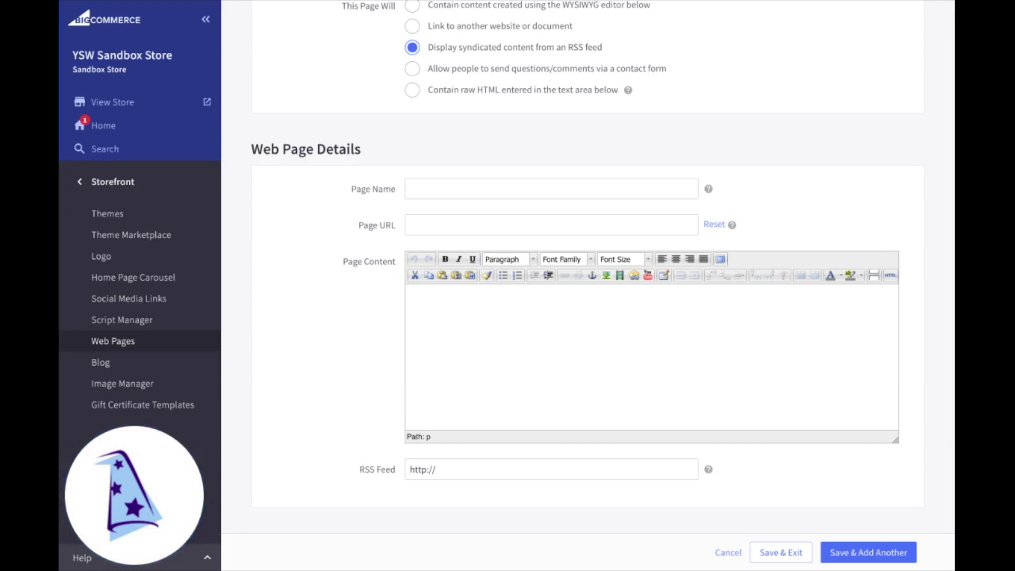
pyautogui.scroll(-2, 396, 341)
pyautogui.click(459, 372)
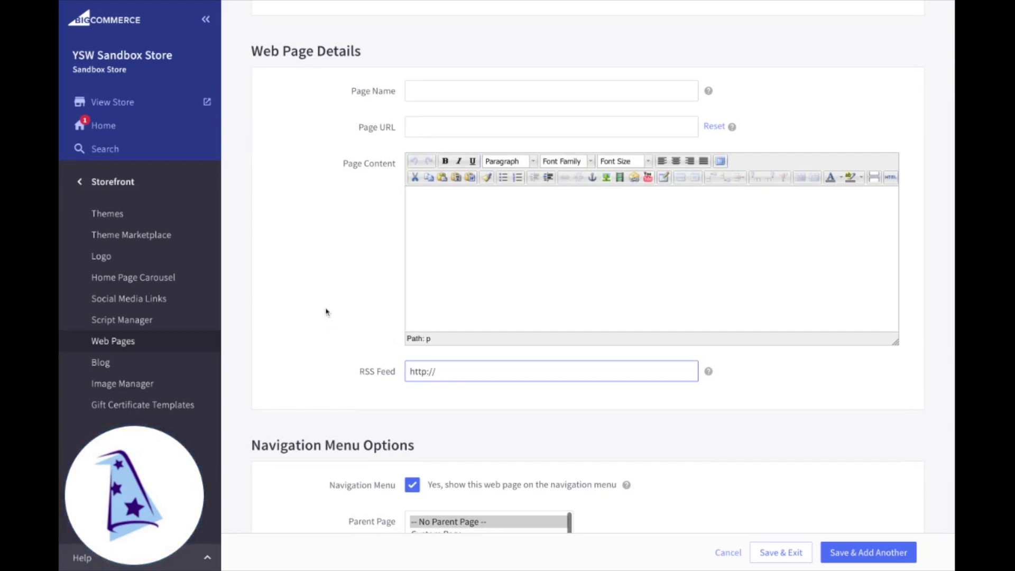
pyautogui.scroll(-6, 325, 312)
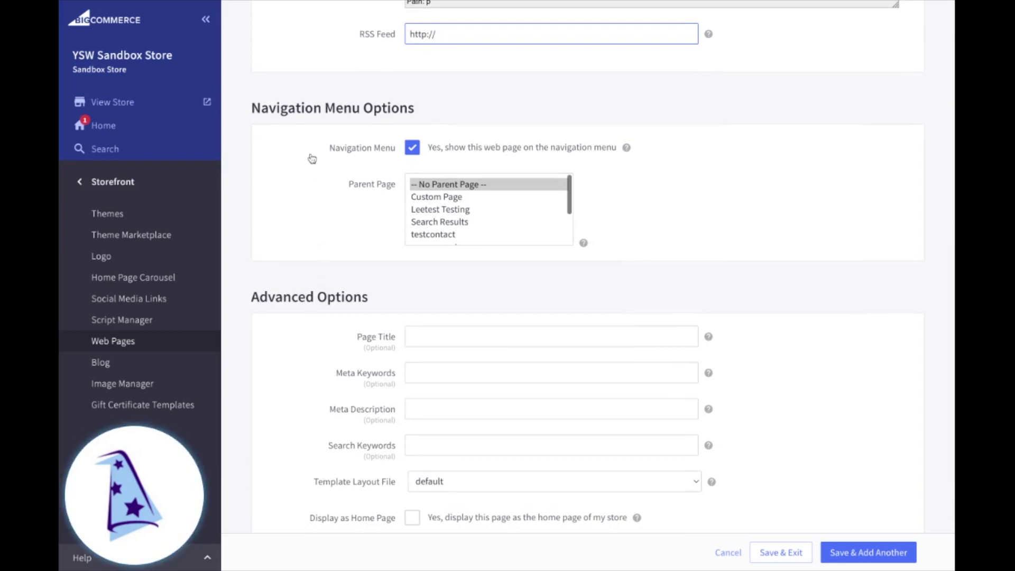
pyautogui.scroll(10, 312, 158)
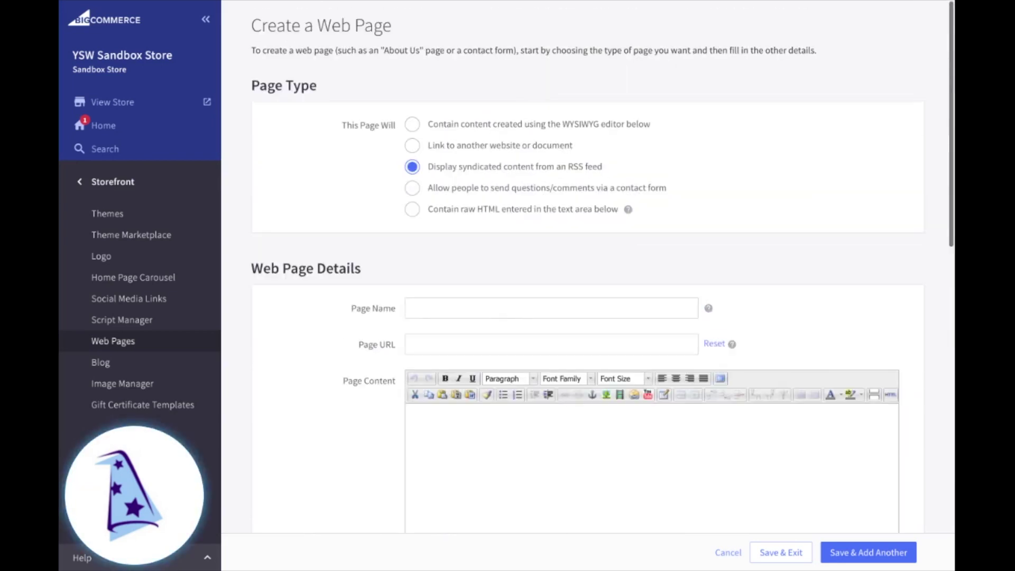
pyautogui.click(412, 189)
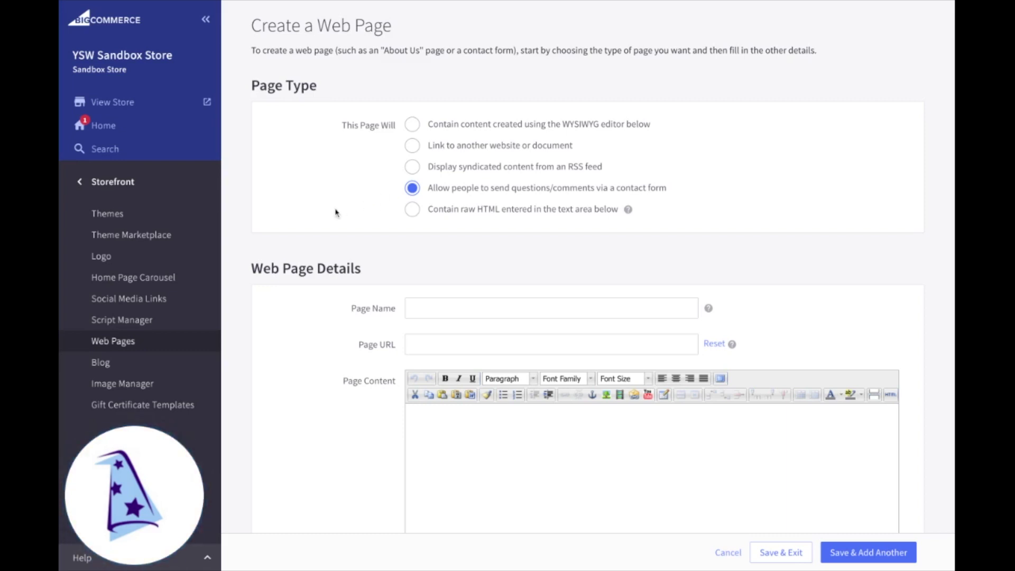
# Add Full Name and Company Name fields to the contact form
pyautogui.scroll(-5, 335, 213)
pyautogui.scroll(-3, 335, 213)
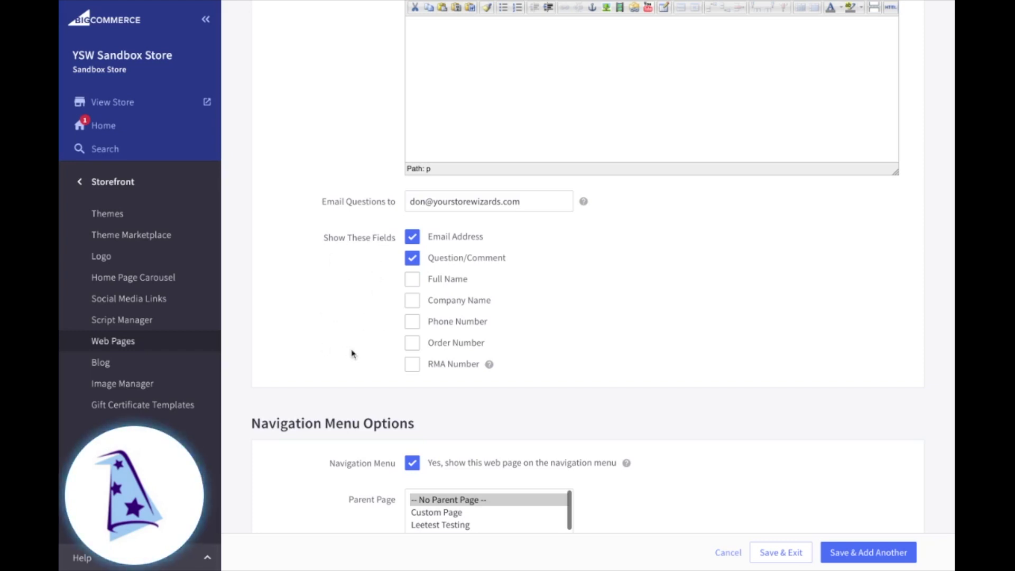
pyautogui.scroll(1, 353, 354)
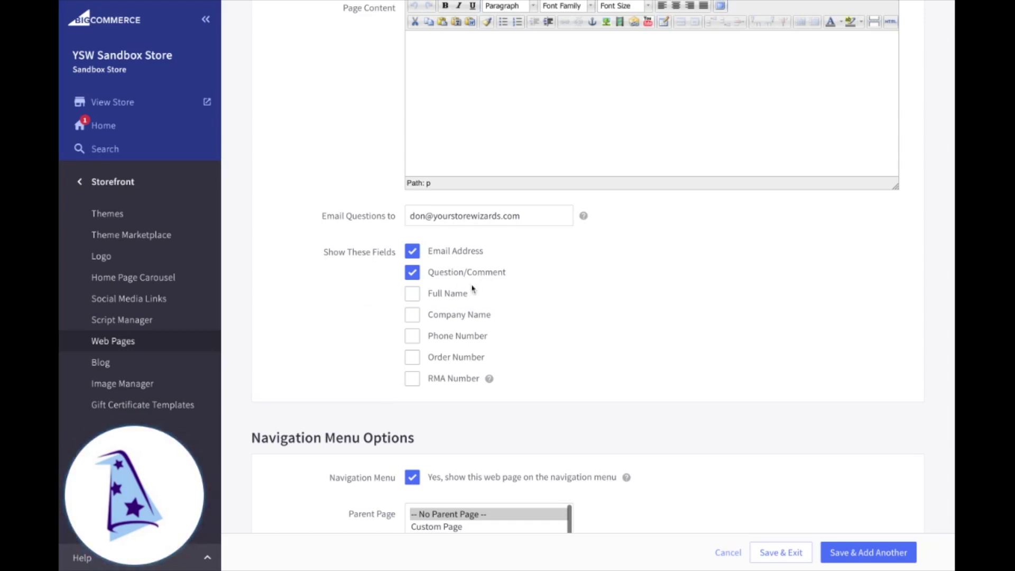
pyautogui.click(454, 293)
pyautogui.click(450, 315)
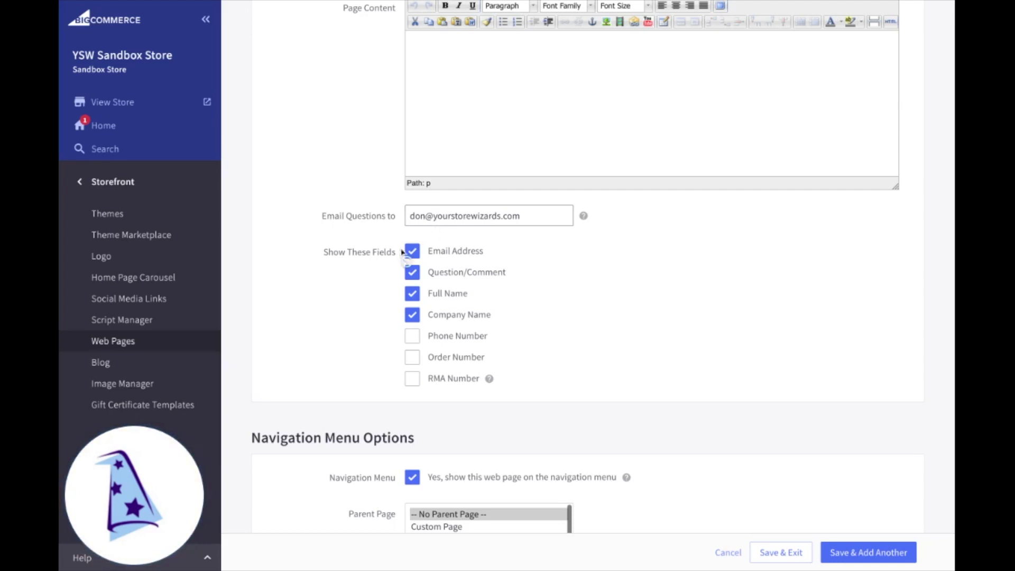
# Switch the page type to contain raw HTML content
pyautogui.scroll(-2, 344, 282)
pyautogui.scroll(-6, 343, 282)
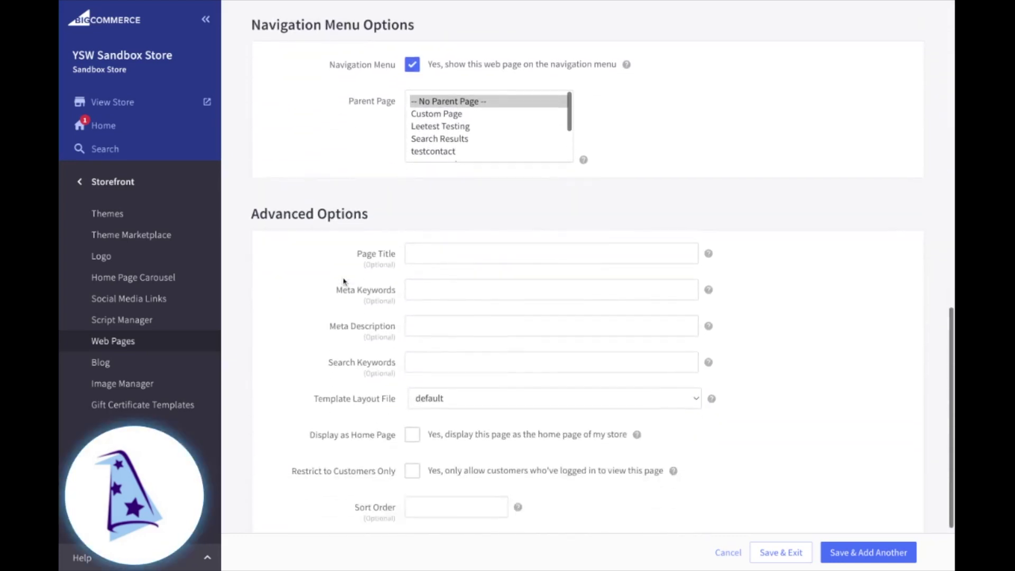
pyautogui.scroll(10, 414, 212)
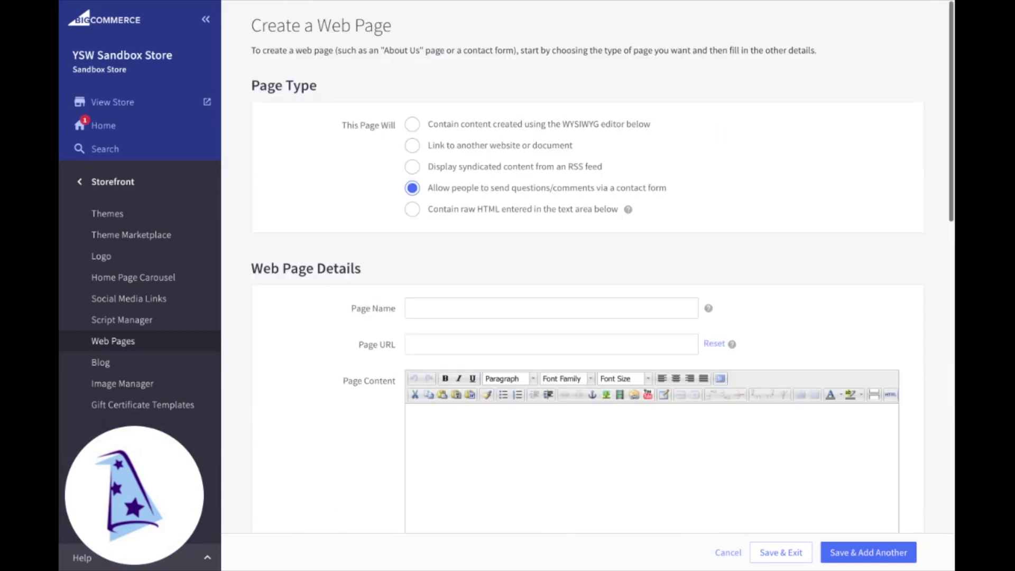
pyautogui.click(413, 211)
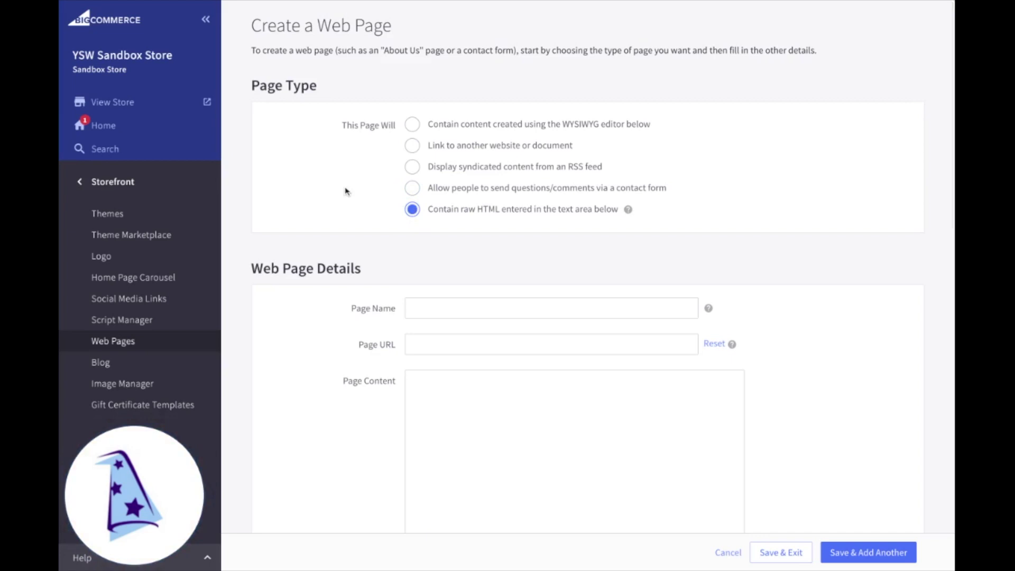
pyautogui.scroll(-2, 587, 286)
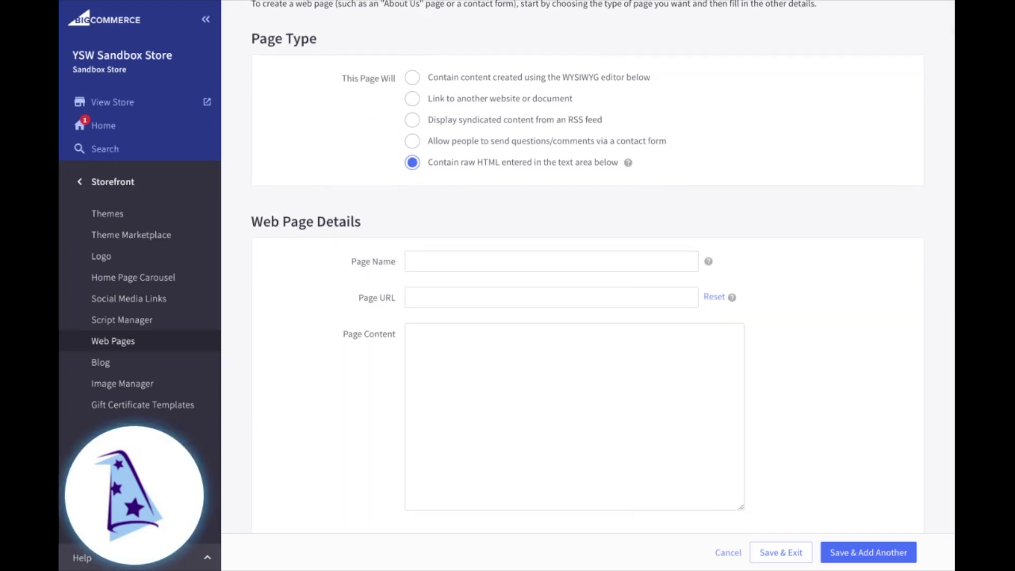
pyautogui.scroll(-2, 586, 285)
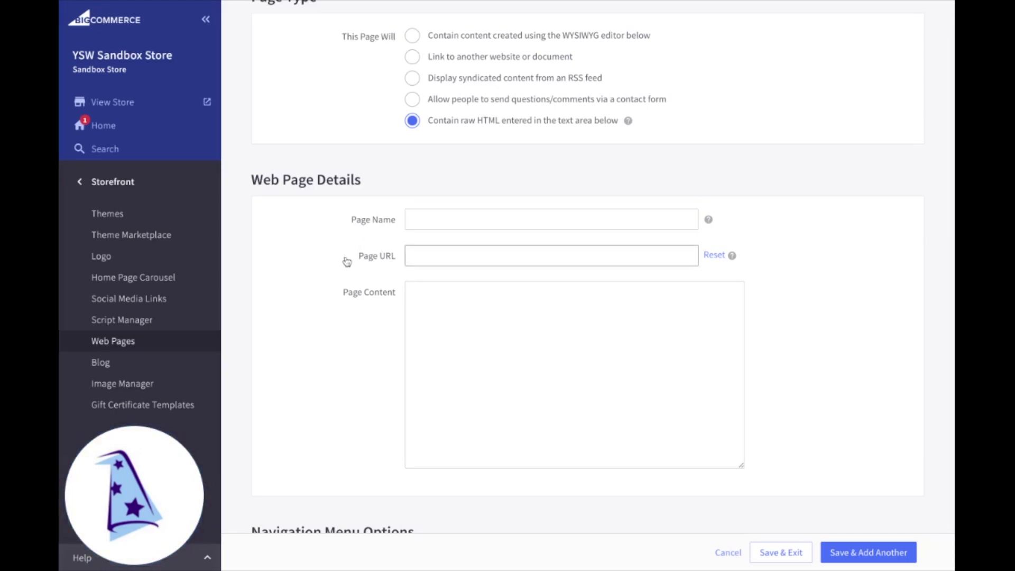
pyautogui.click(482, 357)
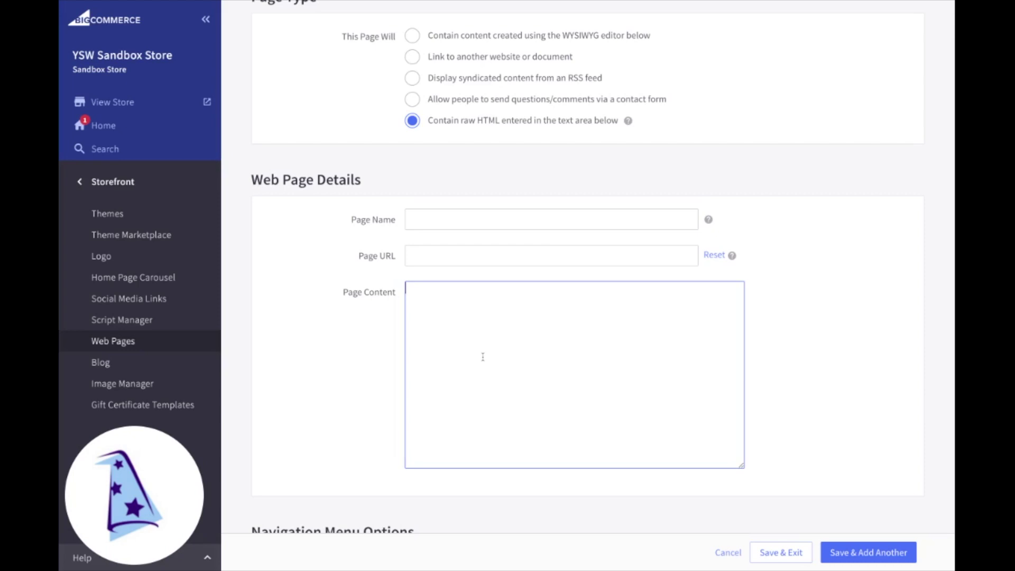
pyautogui.scroll(-6, 483, 356)
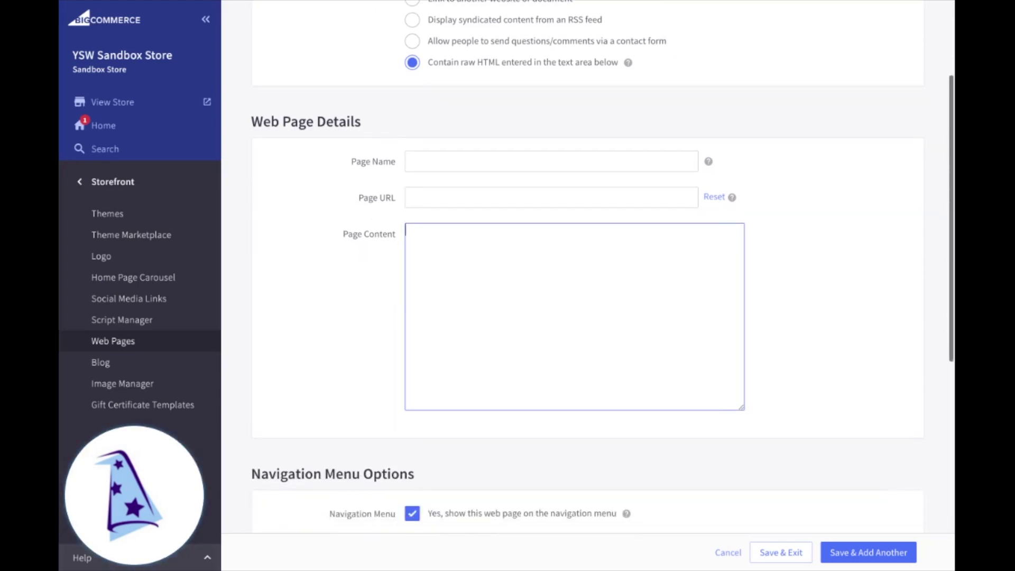
pyautogui.scroll(-3, 321, 346)
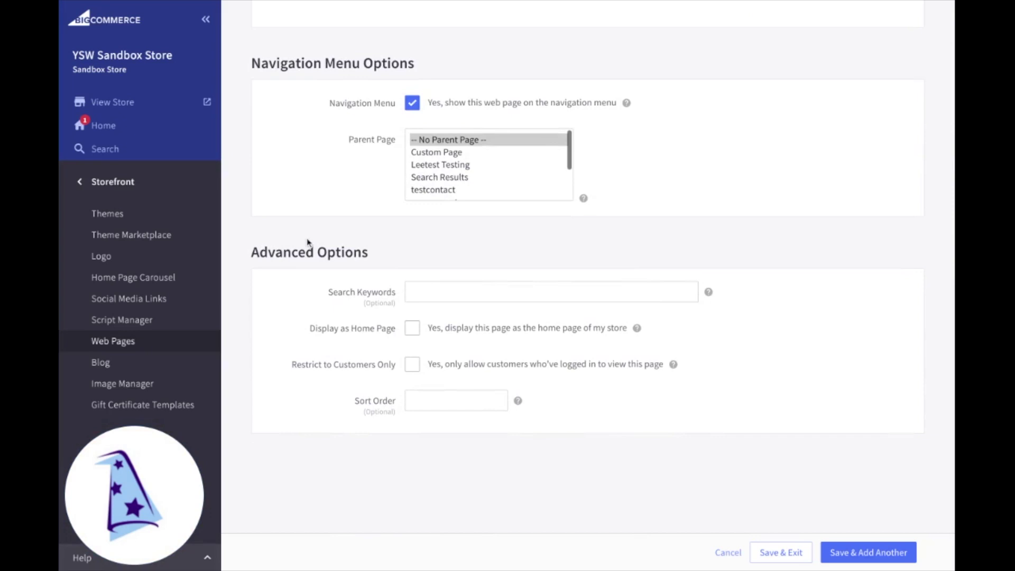
pyautogui.scroll(10, 307, 242)
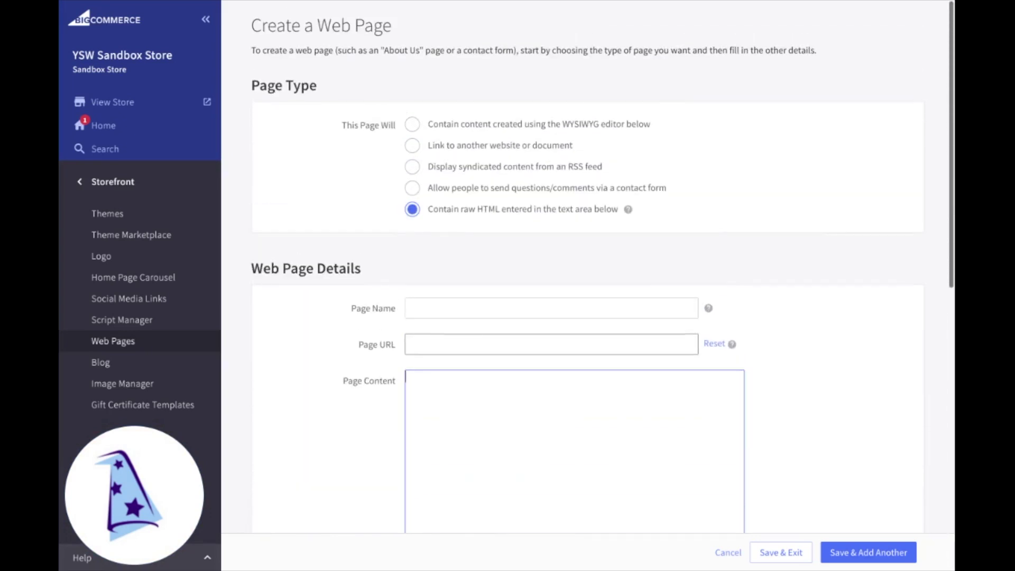
# Return to Web Pages, open Shipping & Returns for editing, and check its URL field
pyautogui.click(112, 343)
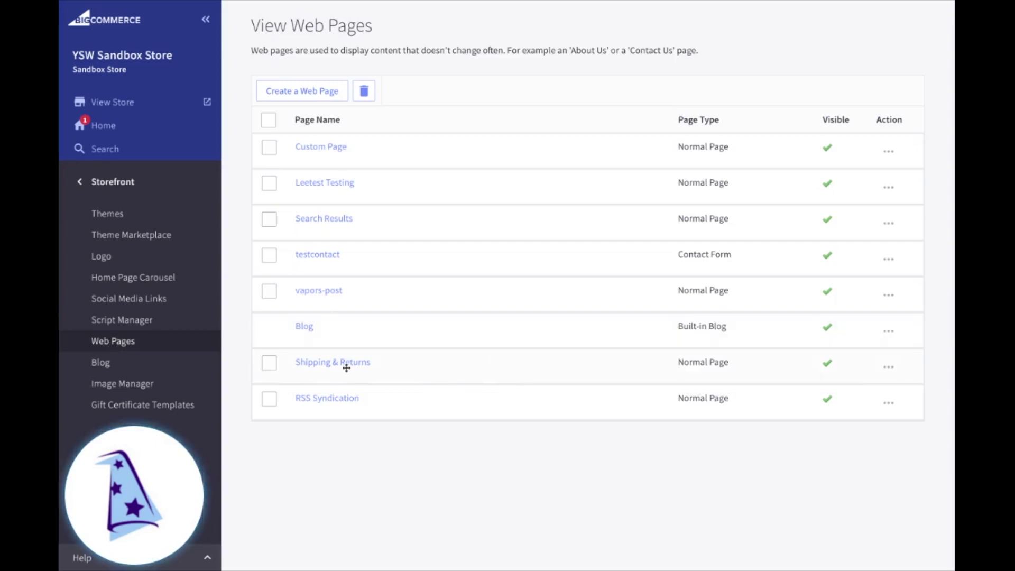
pyautogui.click(336, 364)
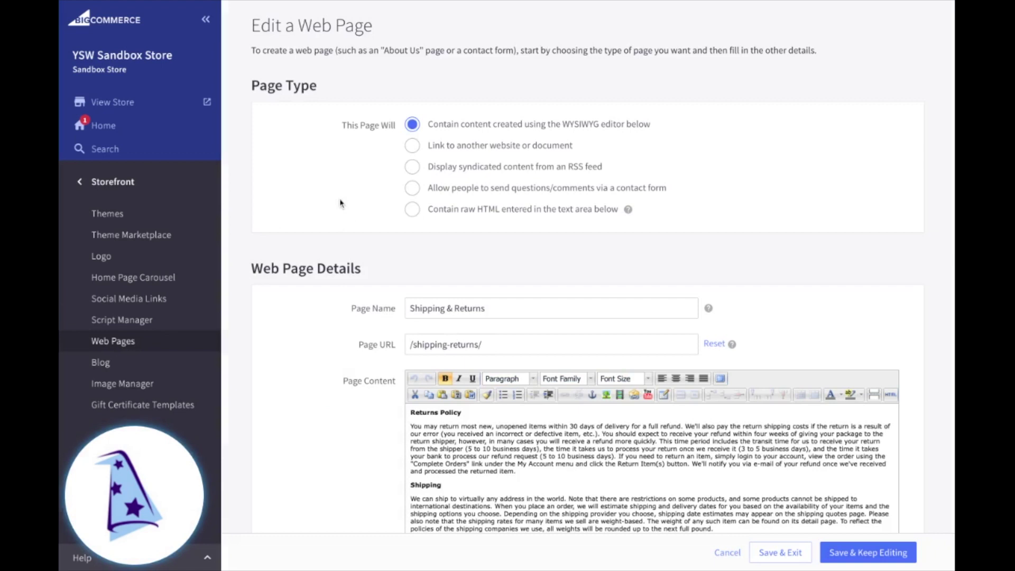
pyautogui.scroll(-1, 341, 203)
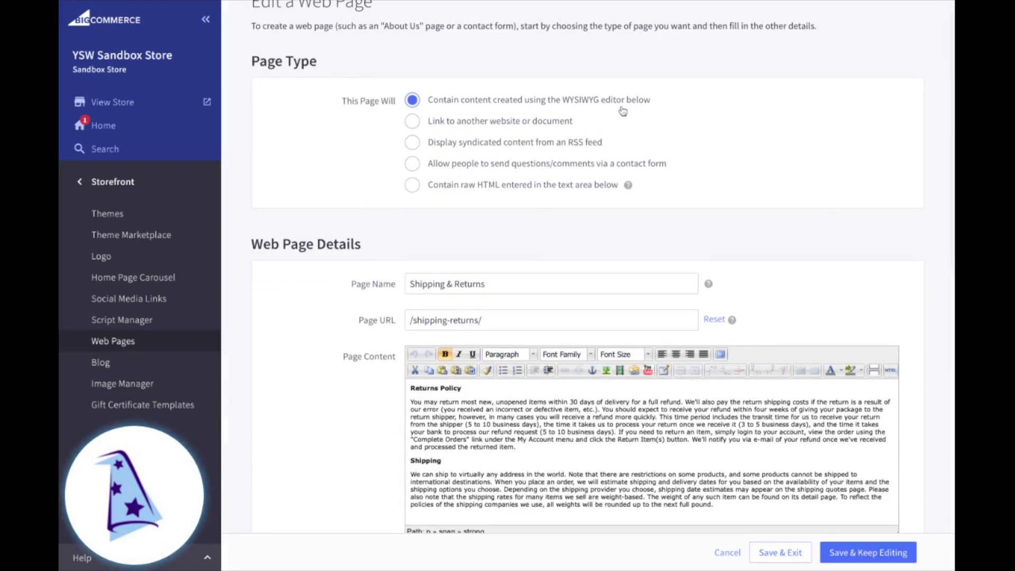
pyautogui.scroll(-4, 333, 270)
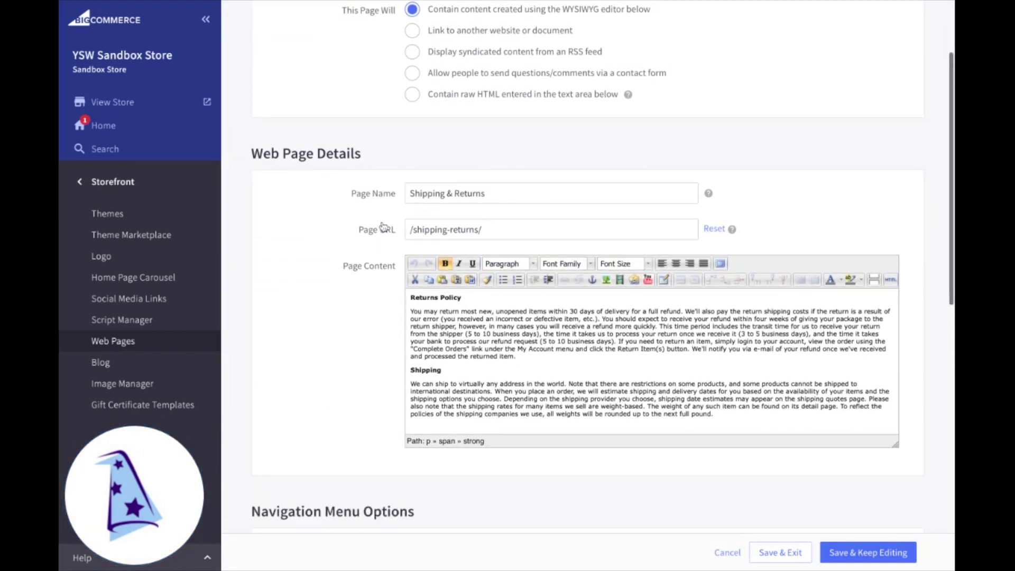
pyautogui.click(465, 231)
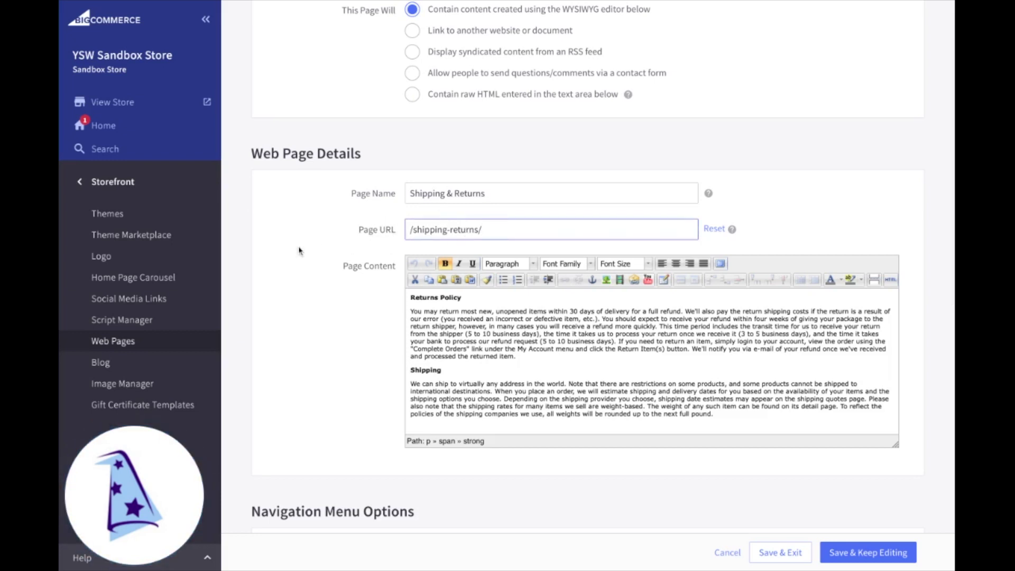
pyautogui.scroll(-2, 300, 250)
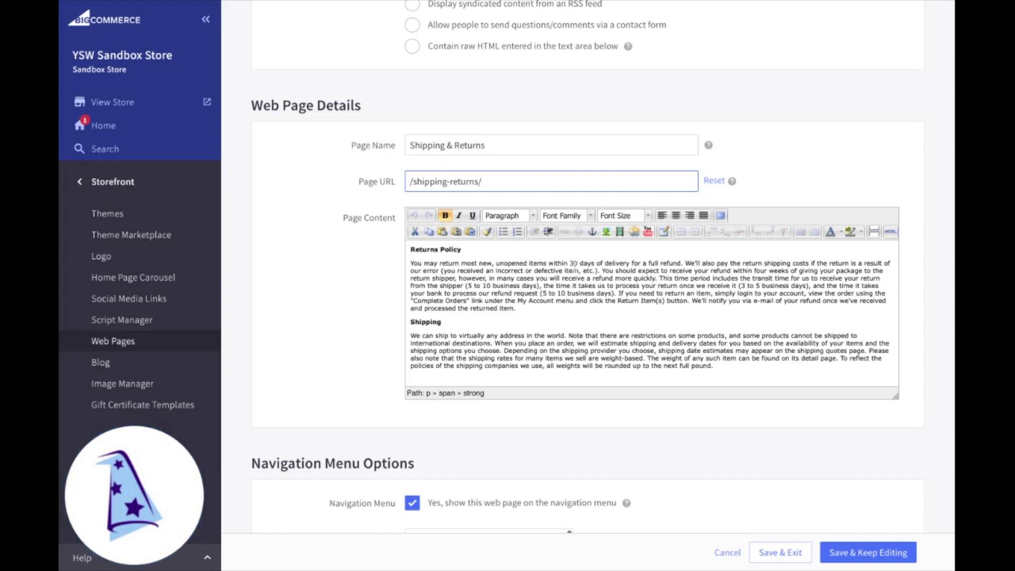
# Change the returns window in the policy text from 30 to 60 days
pyautogui.click(577, 263)
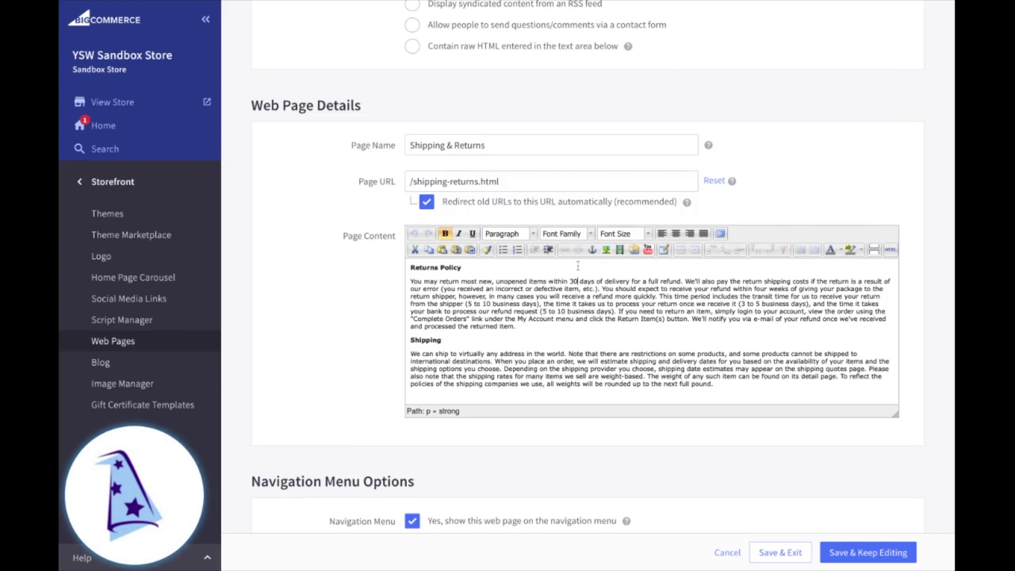
pyautogui.press('BackSpace')
pyautogui.press('BackSpace')
pyautogui.write('60')
pyautogui.scroll(-1, 533, 272)
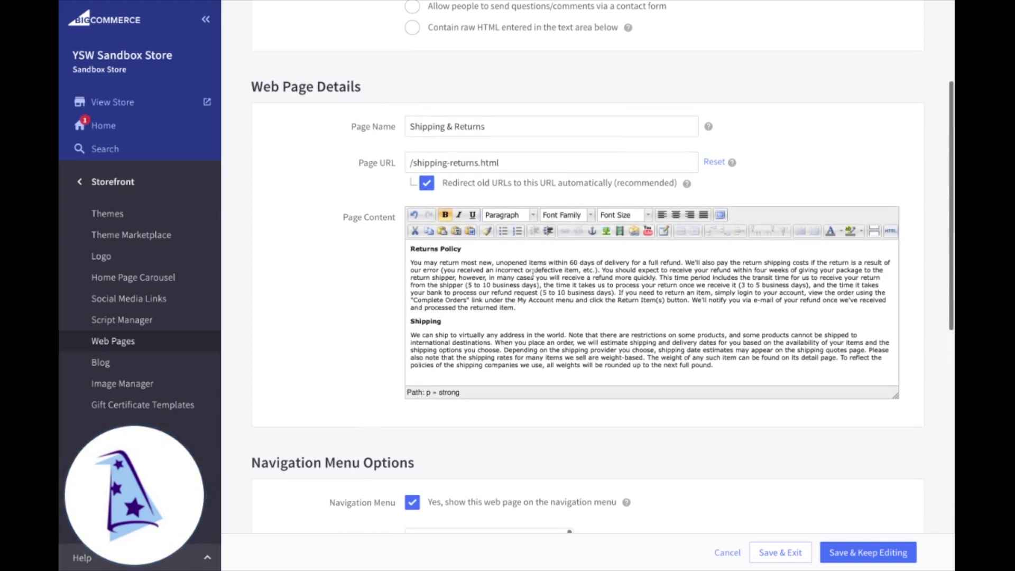
pyautogui.scroll(-1, 540, 301)
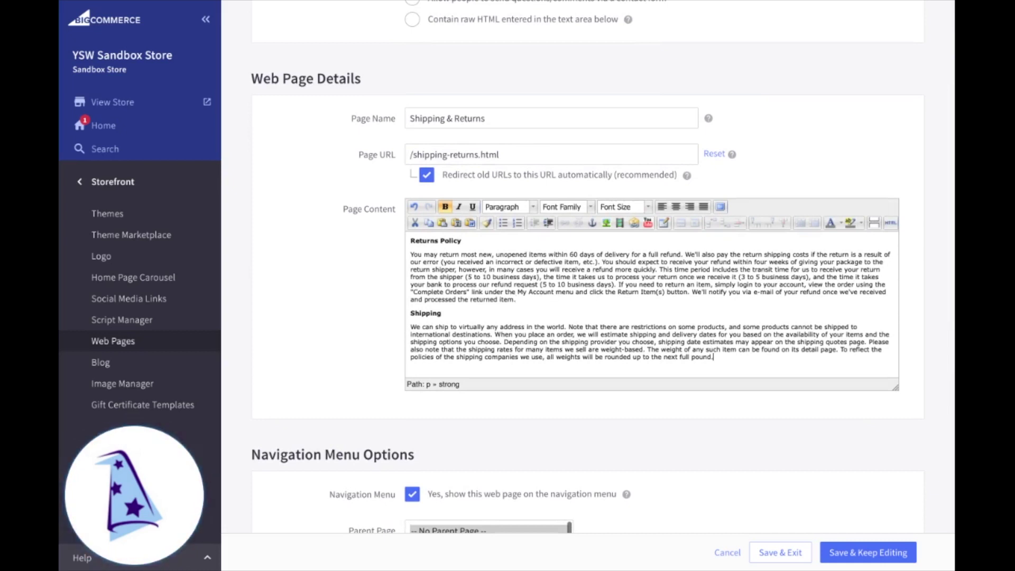
pyautogui.scroll(1, 592, 341)
pyautogui.scroll(3, 592, 338)
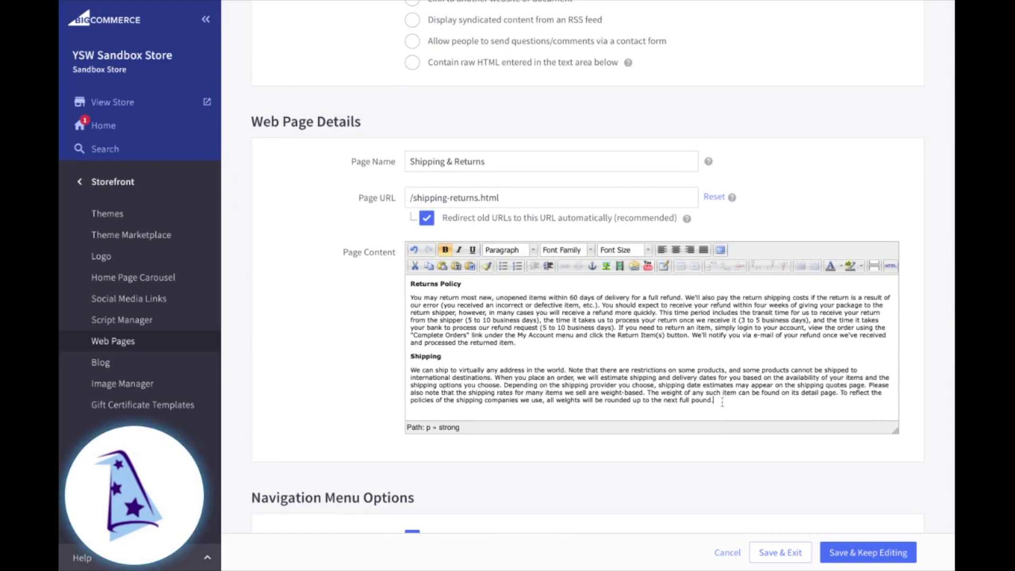
# Add an italic 'Policy updated August 2022' line at the end and save the page
pyautogui.press('Return')
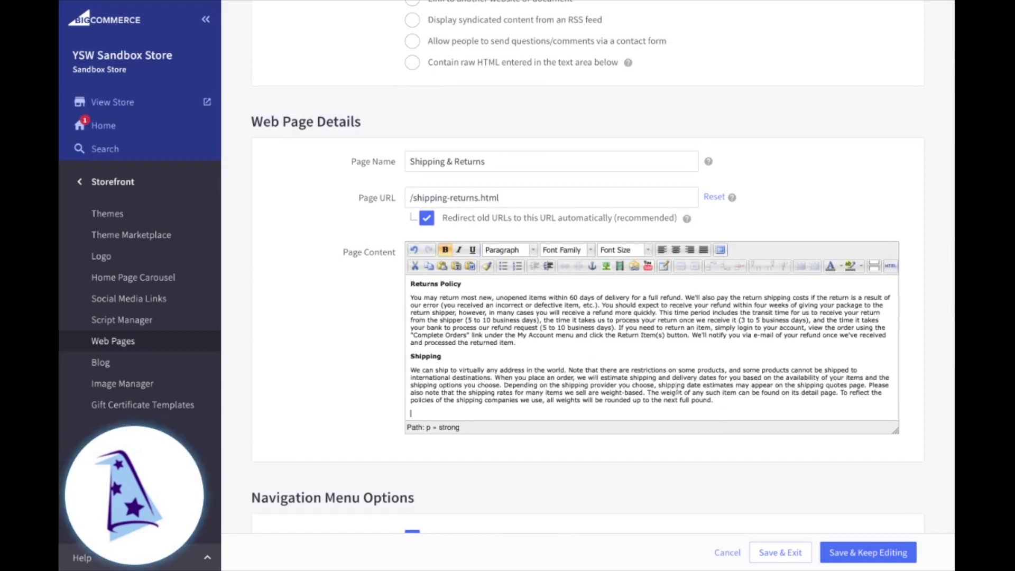
pyautogui.write('Policy upd')
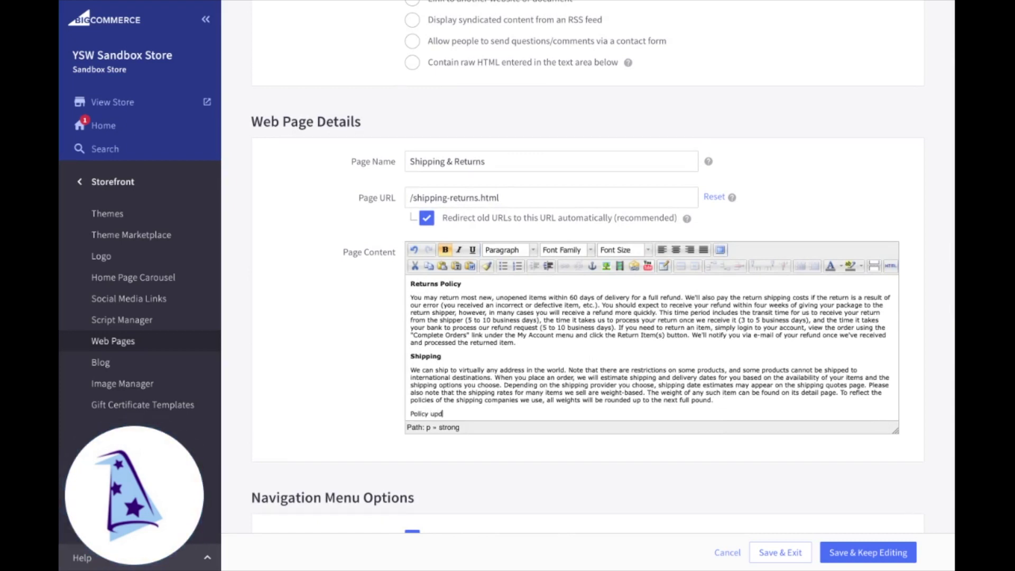
pyautogui.write('ated August 2022')
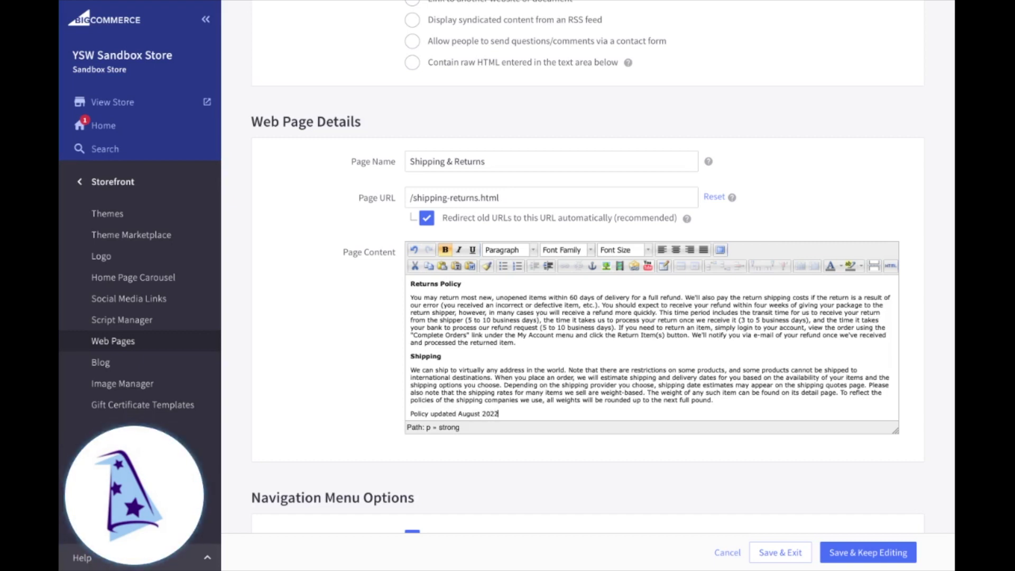
pyautogui.tripleClick(502, 410)
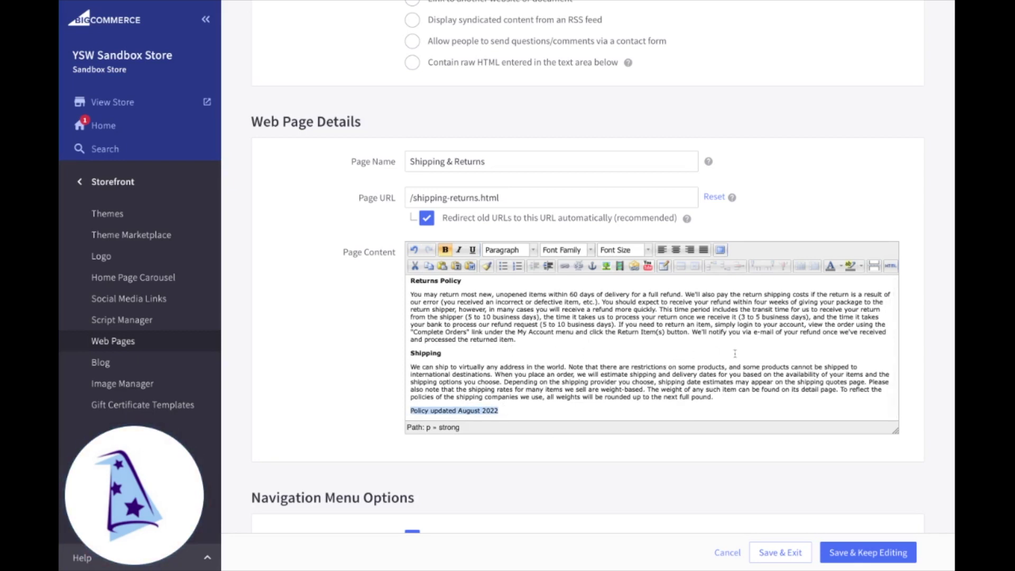
pyautogui.click(458, 250)
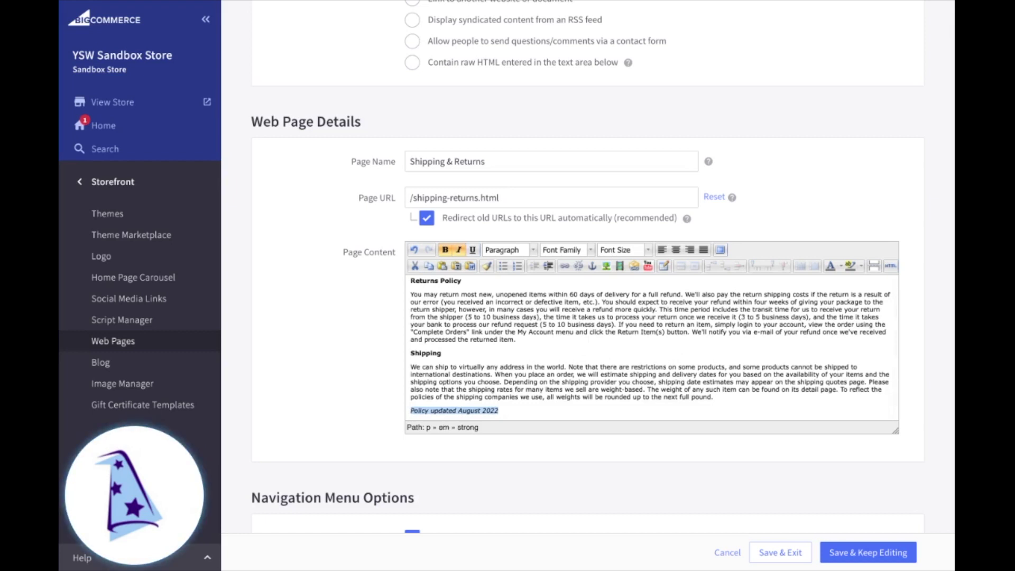
pyautogui.click(563, 400)
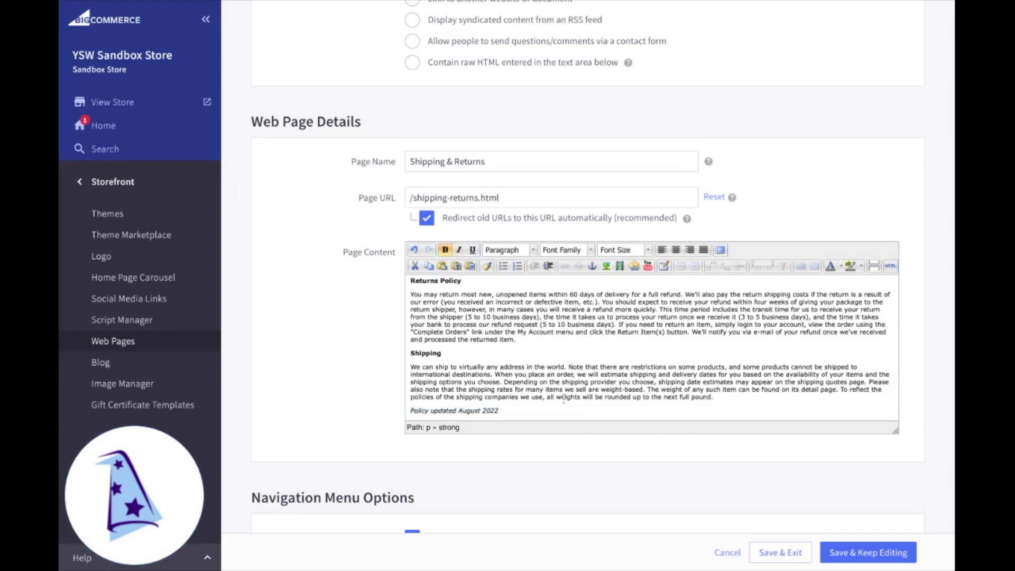
pyautogui.scroll(-1, 564, 400)
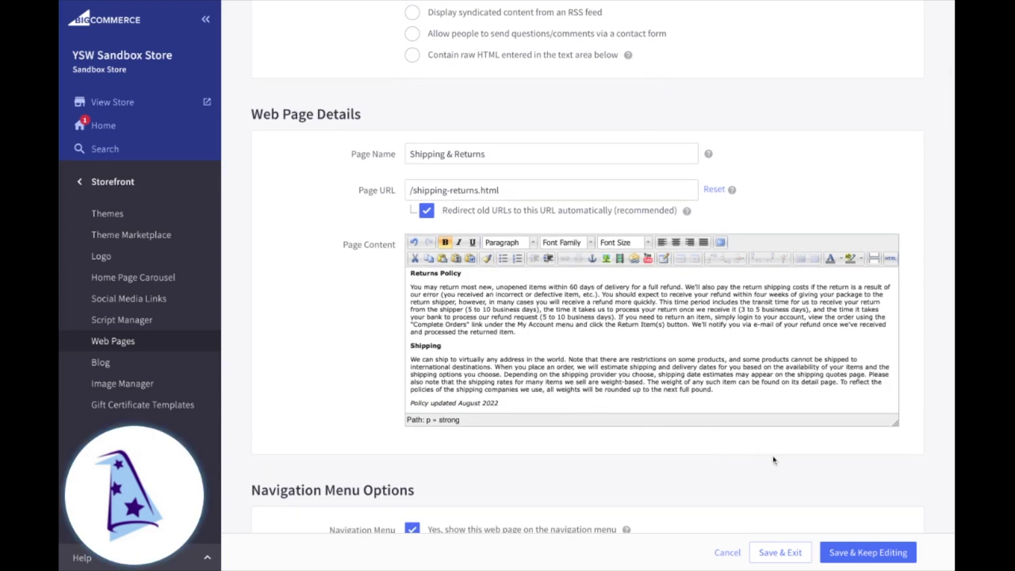
pyautogui.click(780, 554)
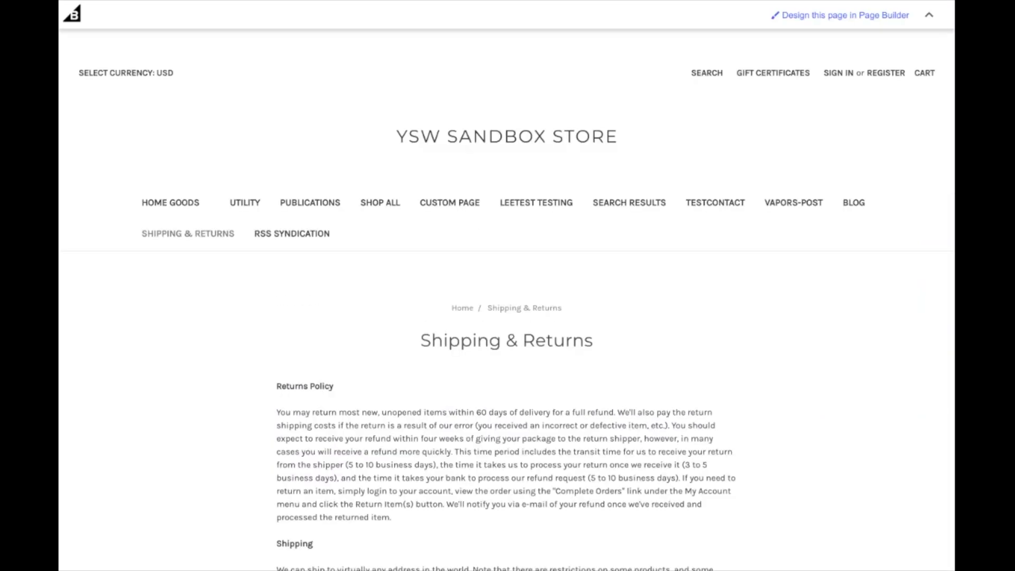
# Confirm the live Shipping & Returns page shows 60 days, then return to the admin pages list
pyautogui.scroll(-2, 378, 296)
pyautogui.scroll(-1, 379, 297)
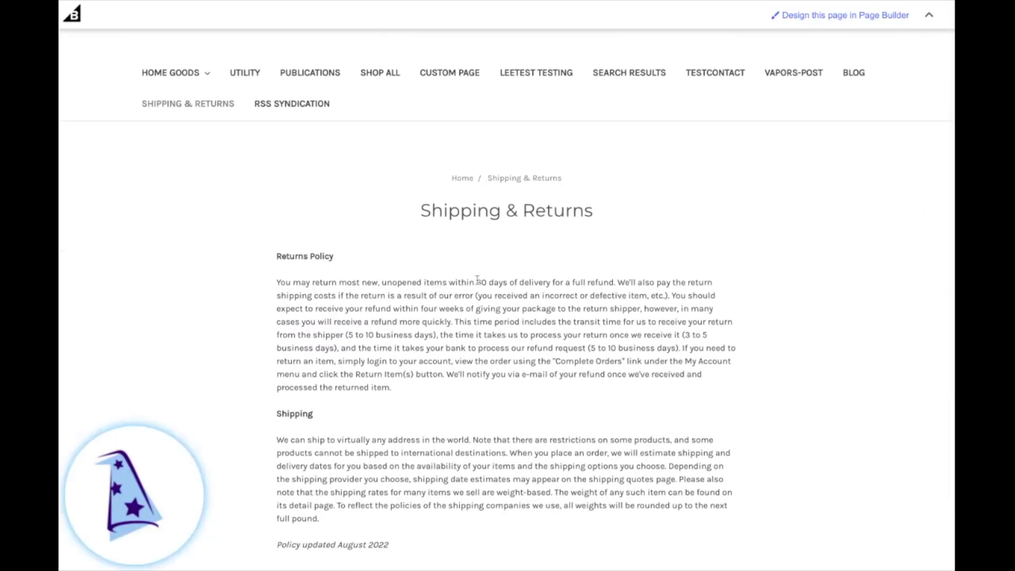
pyautogui.moveTo(478, 280); pyautogui.dragTo(507, 279)
pyautogui.click(506, 280)
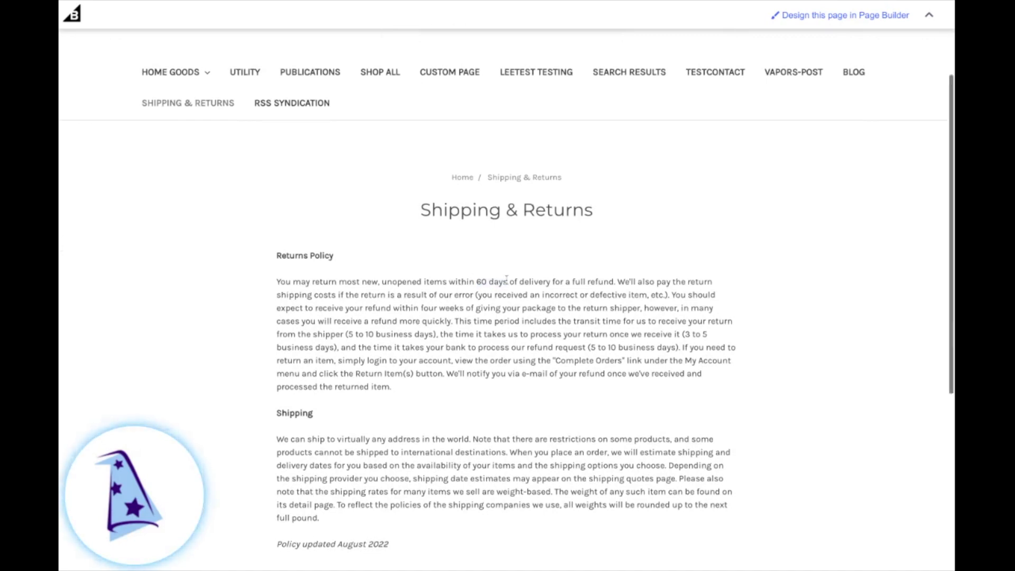
pyautogui.scroll(-3, 423, 450)
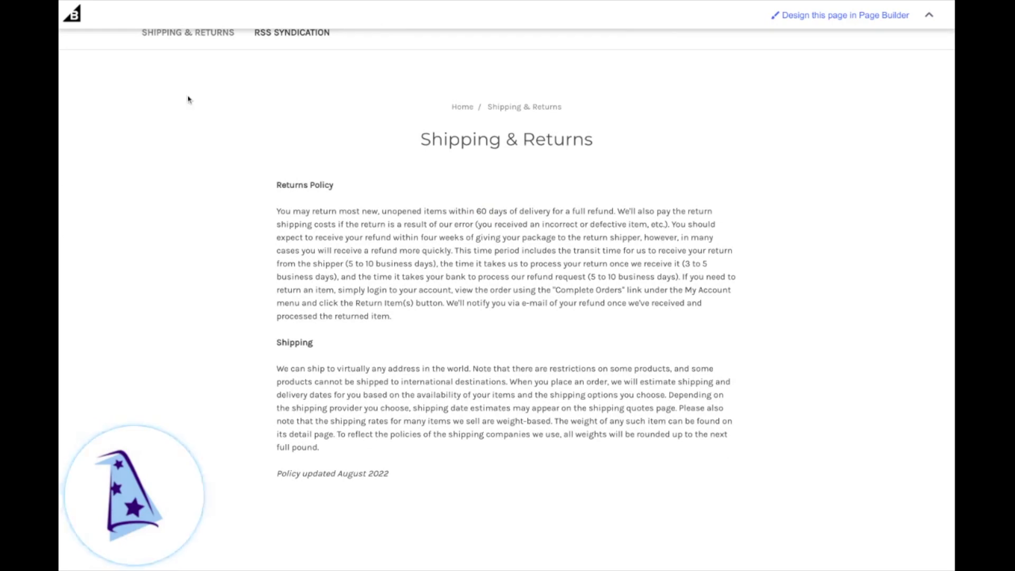
pyautogui.click(116, 2)
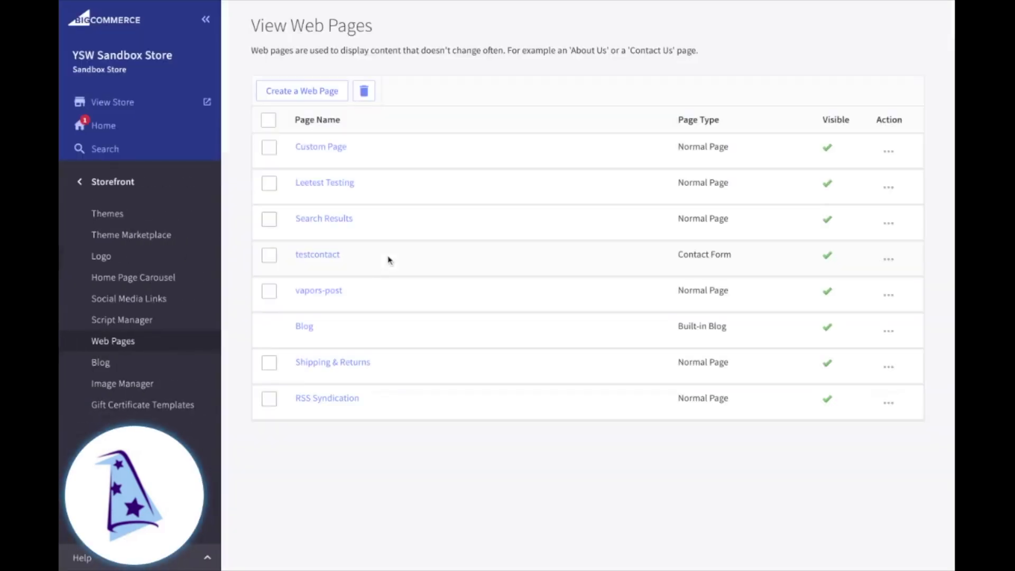